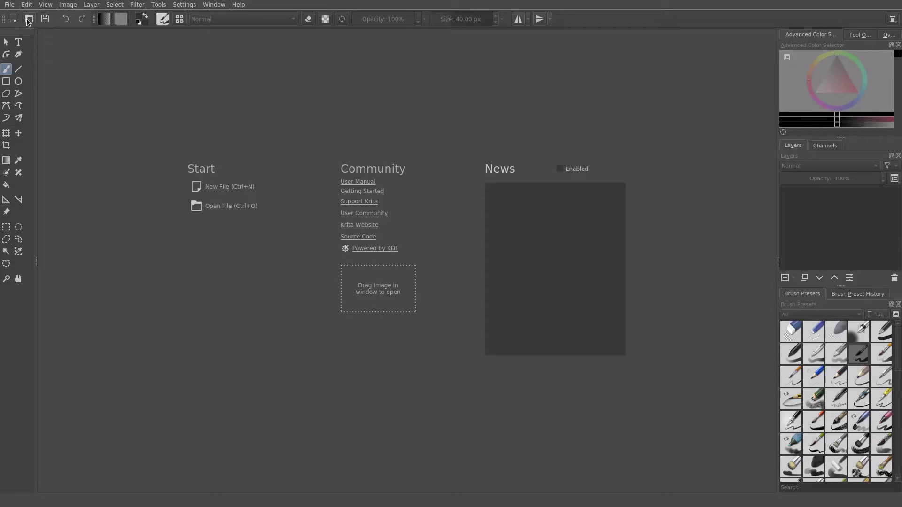
- Create a new 1600 × 1200 document
left_click(9, 5)
left_click(15, 19)
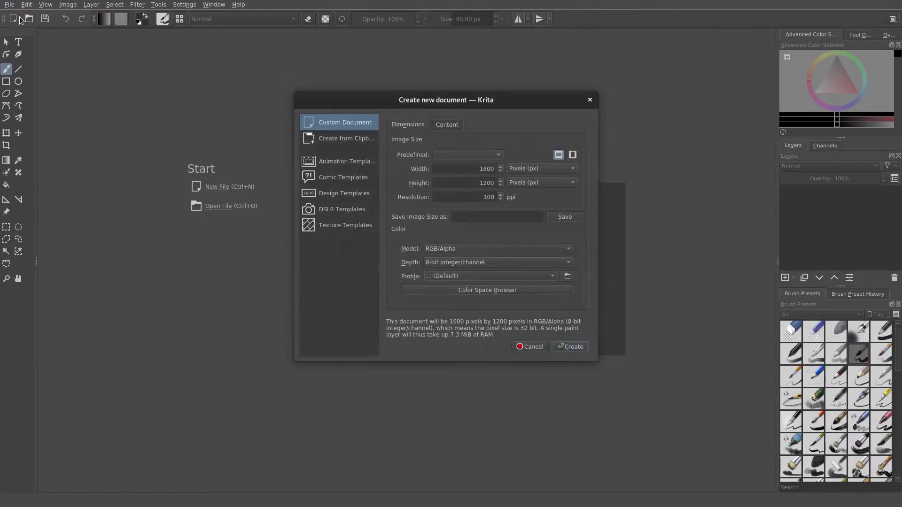
left_click(562, 351)
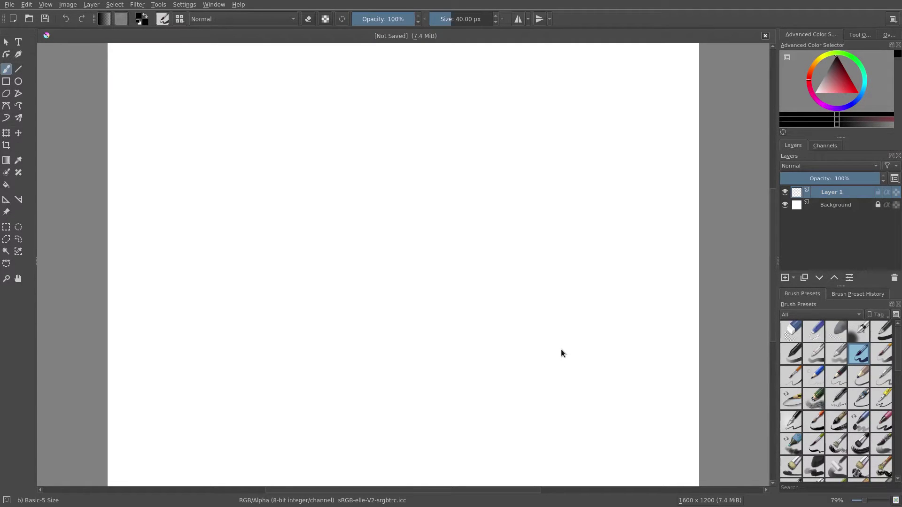
- Try the Big_Vector, Default and Big_Paint_2 workspaces, then settle on Animation
left_click(891, 19)
scroll(824, 78, "down", 1)
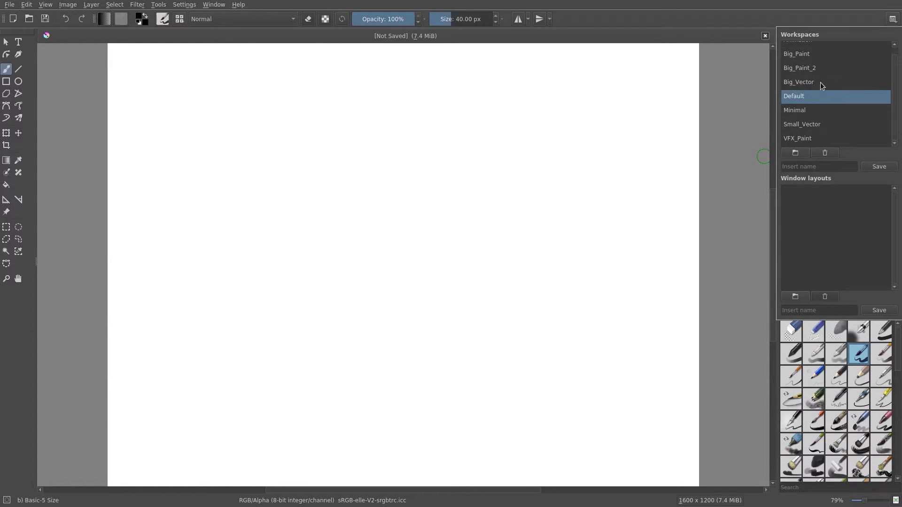
scroll(815, 77, "up", 1)
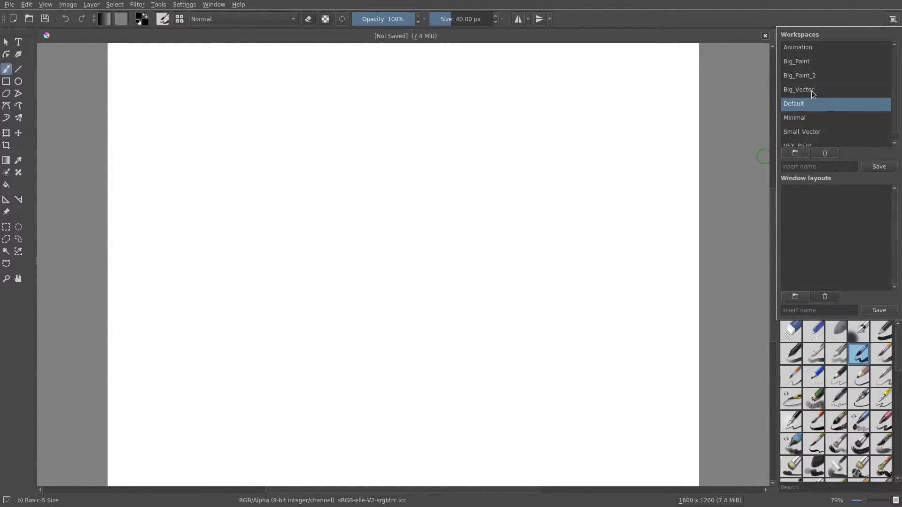
left_click(812, 90)
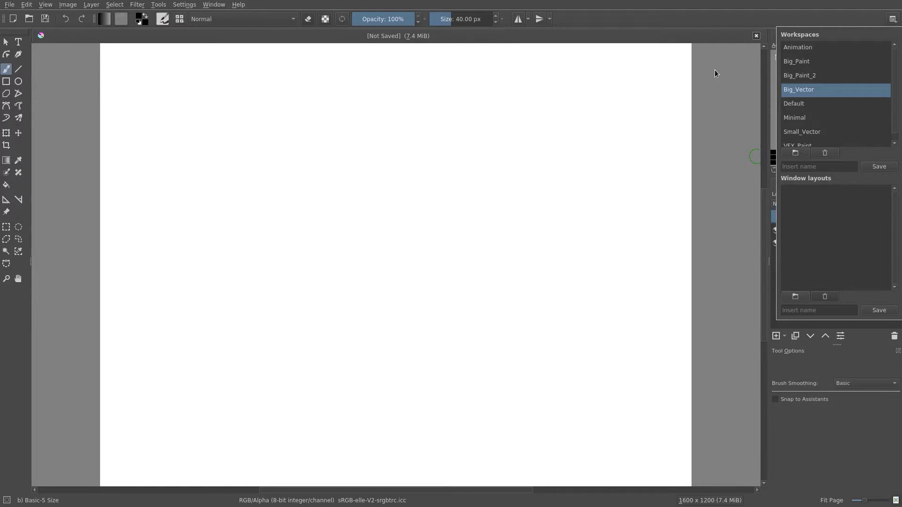
left_click(800, 104)
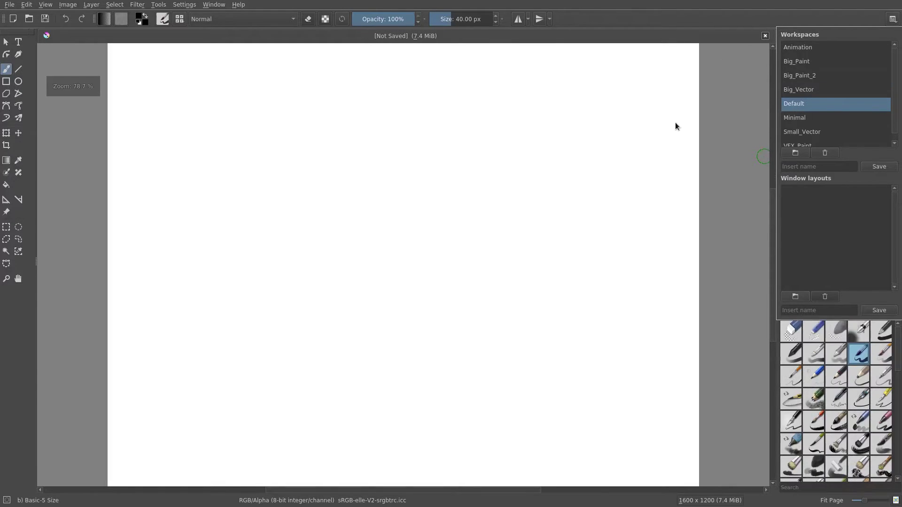
left_click(810, 76)
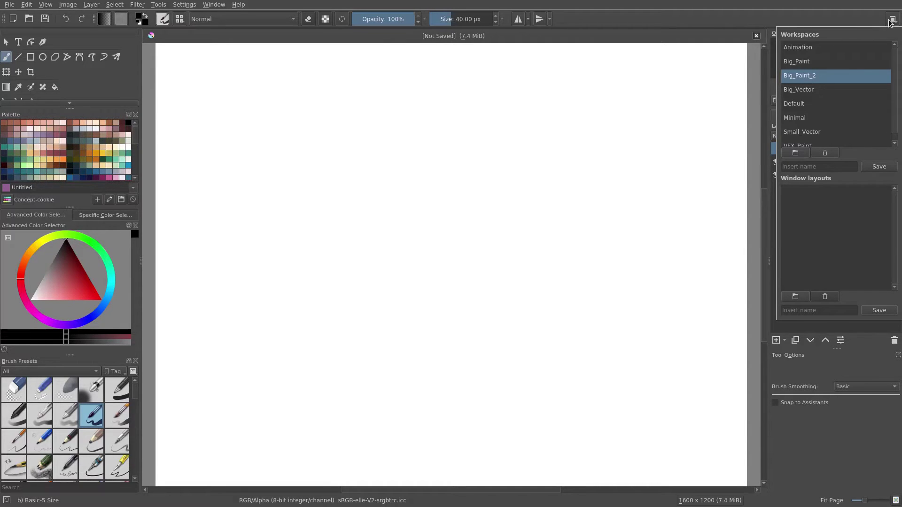
left_click(829, 49)
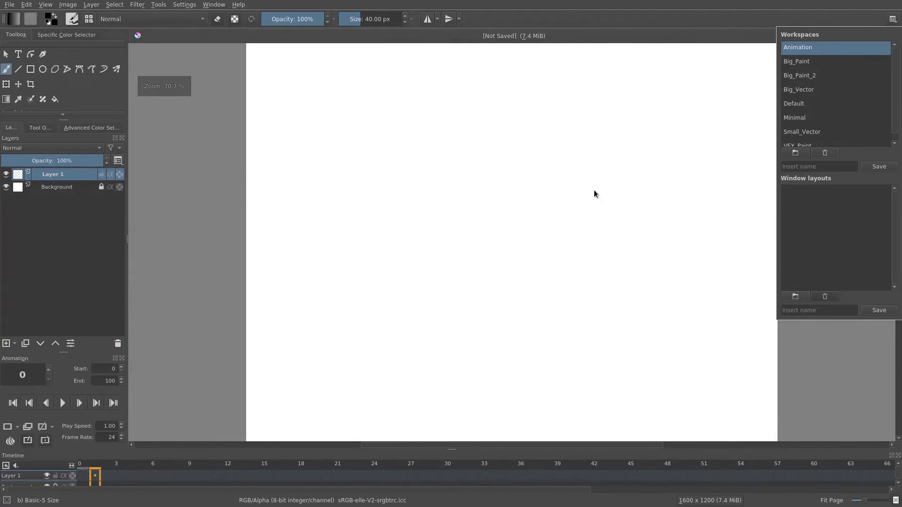
- Enlarge the timeline panel, then draw a test stroke and undo it
left_click(232, 254)
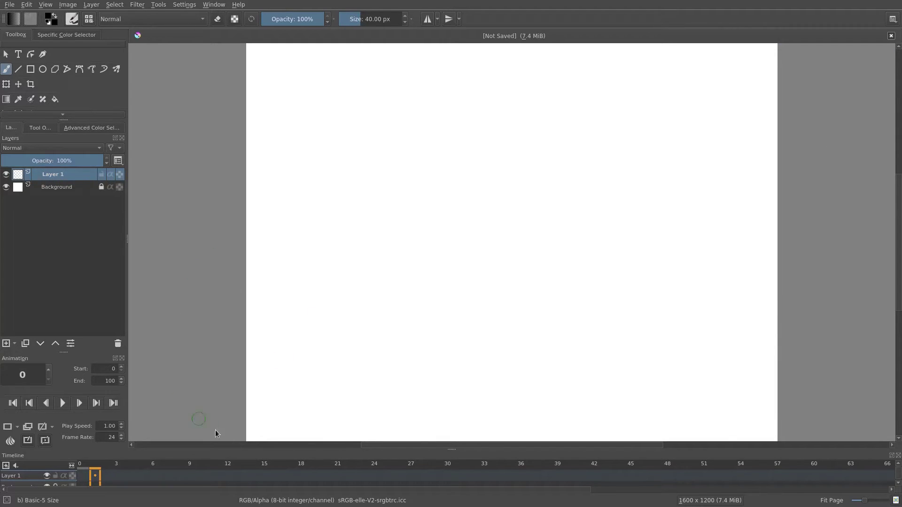
left_click_drag(231, 448, 242, 396)
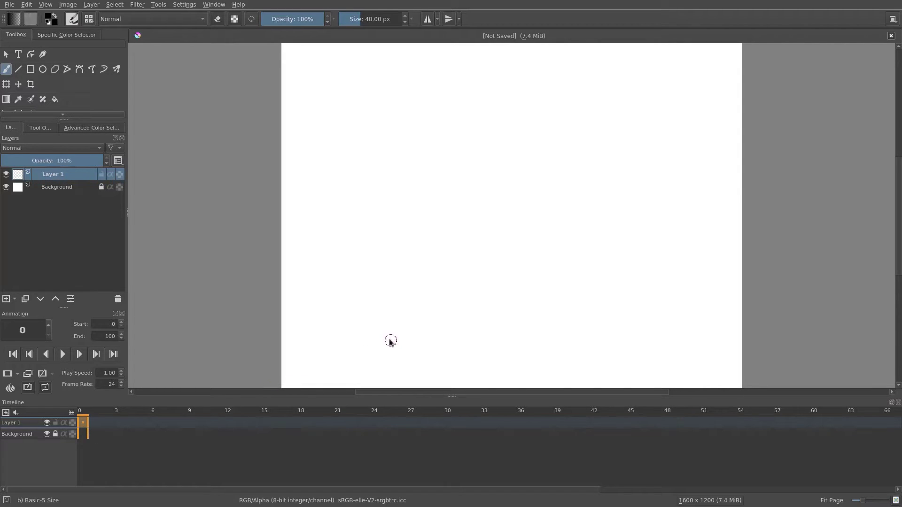
mouse_move(377, 320)
left_mouse_down()
mouse_move(485, 226)
mouse_move(540, 284)
left_mouse_up()
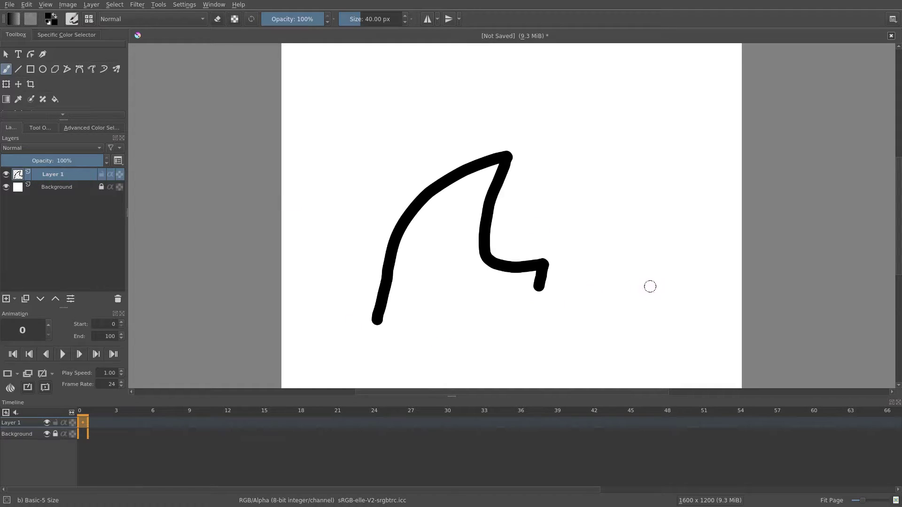
key("ctrl+z")
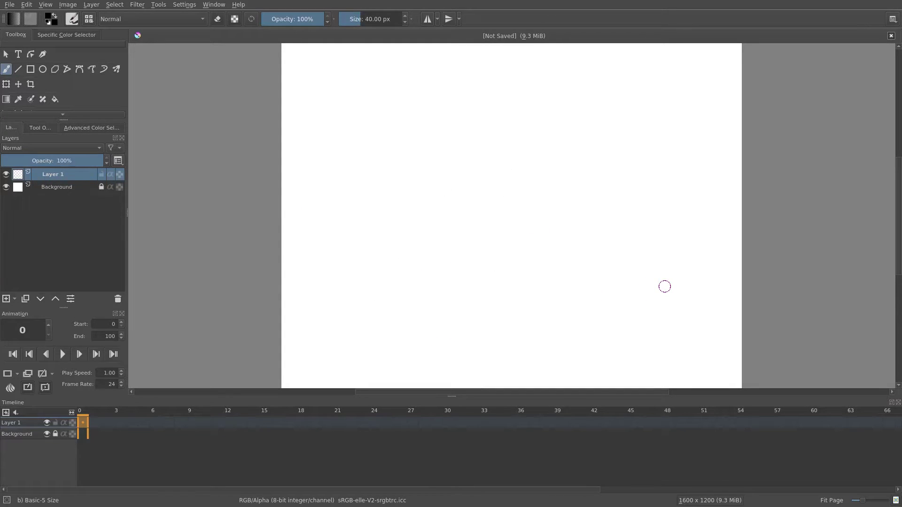
- Draw two more test strokes and undo them, leaving the canvas blank
mouse_move(403, 249)
left_mouse_down()
mouse_move(536, 158)
mouse_move(592, 272)
left_mouse_up()
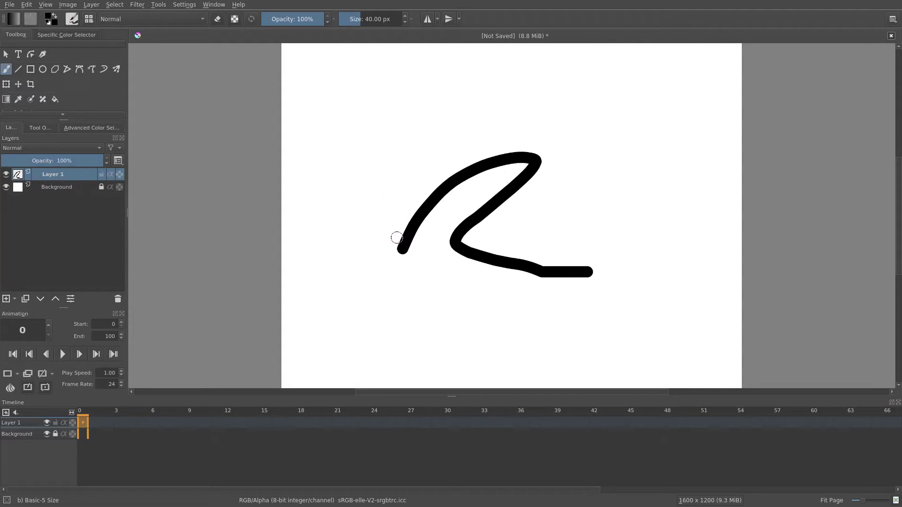
left_click_drag(384, 234, 362, 304)
key("ctrl+z")
key("ctrl+z")
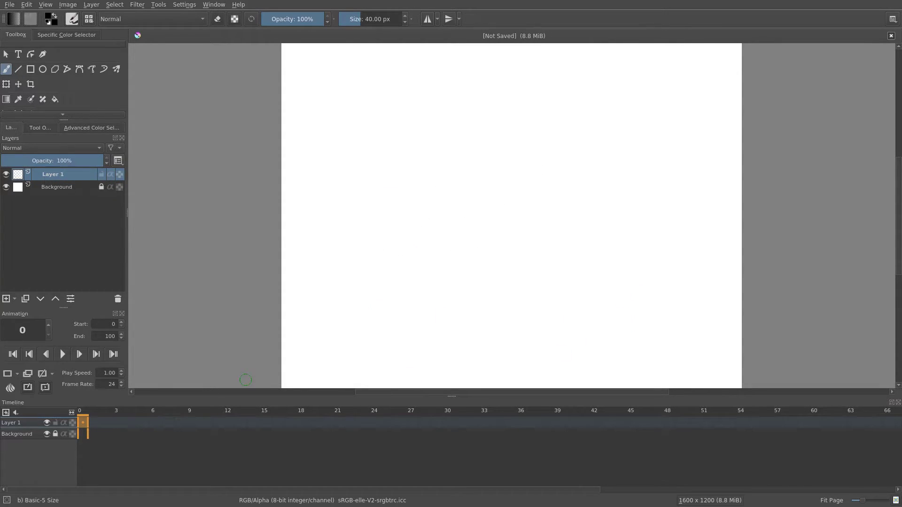
- Create a blank keyframe at frame 0 and draw a long wavy stroke
right_click(82, 427)
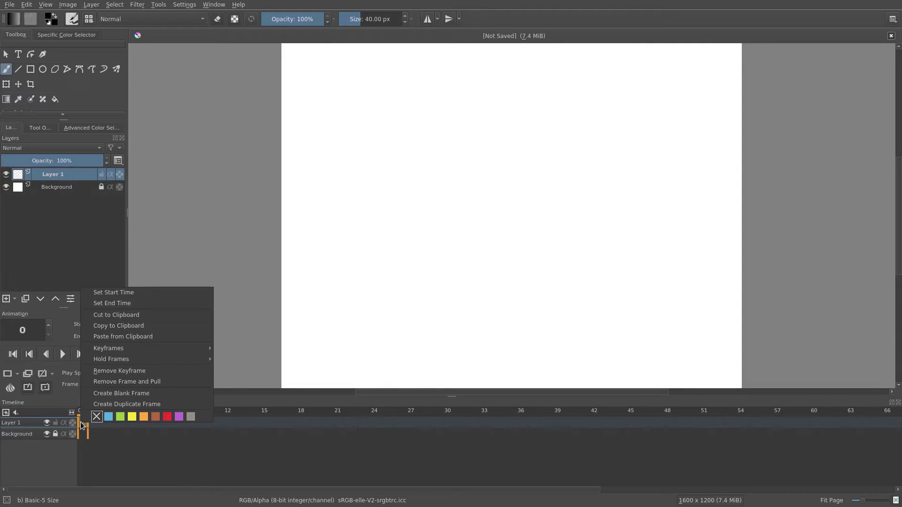
left_click(99, 394)
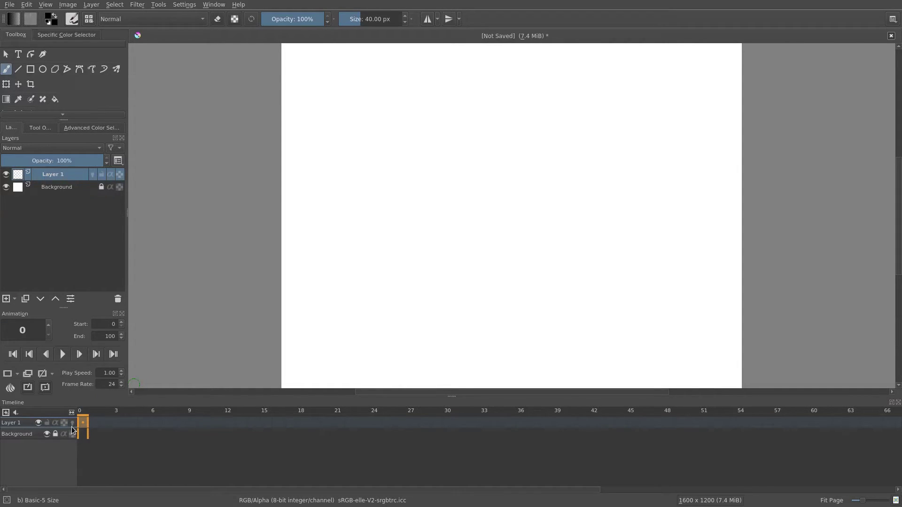
mouse_move(344, 311)
left_mouse_down()
mouse_move(391, 187)
mouse_move(424, 163)
mouse_move(450, 226)
mouse_move(503, 155)
mouse_move(535, 227)
mouse_move(625, 191)
mouse_move(667, 283)
left_mouse_up()
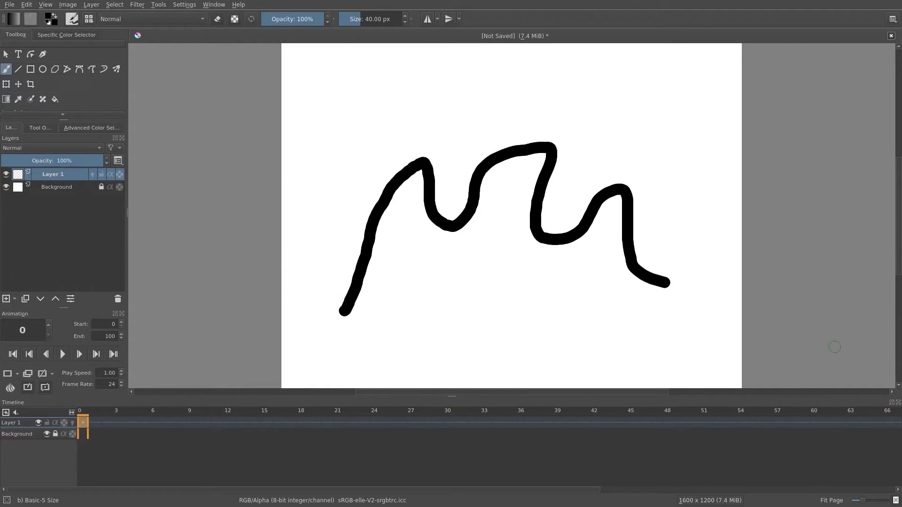
- Add a blank keyframe at frame 1 and draw a zigzag stroke
left_click(94, 424)
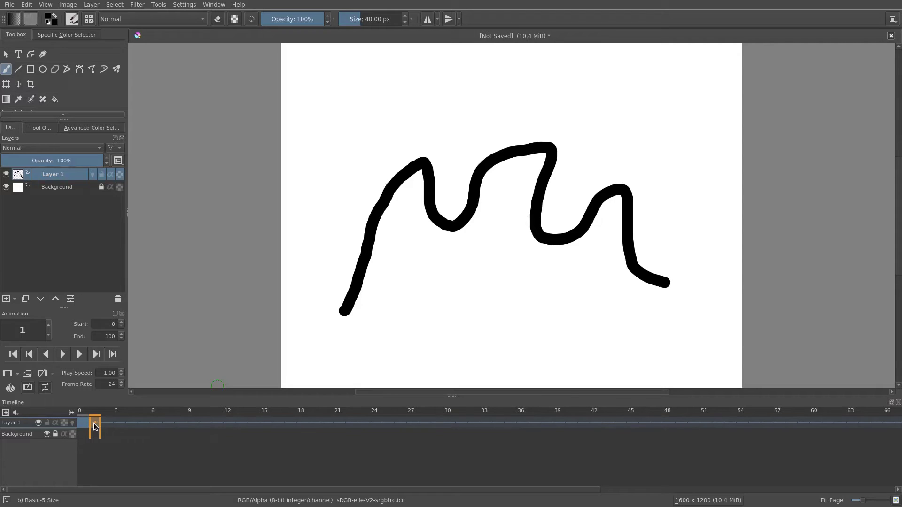
right_click(94, 423)
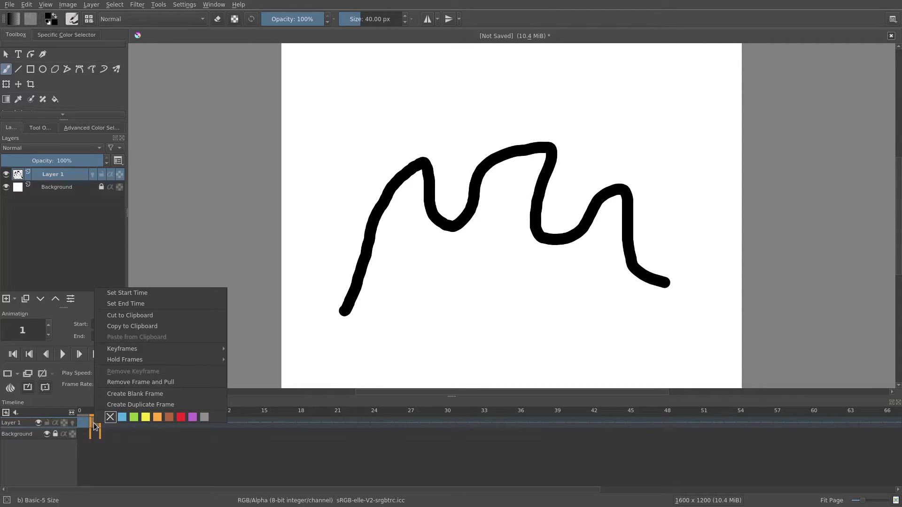
left_click(116, 395)
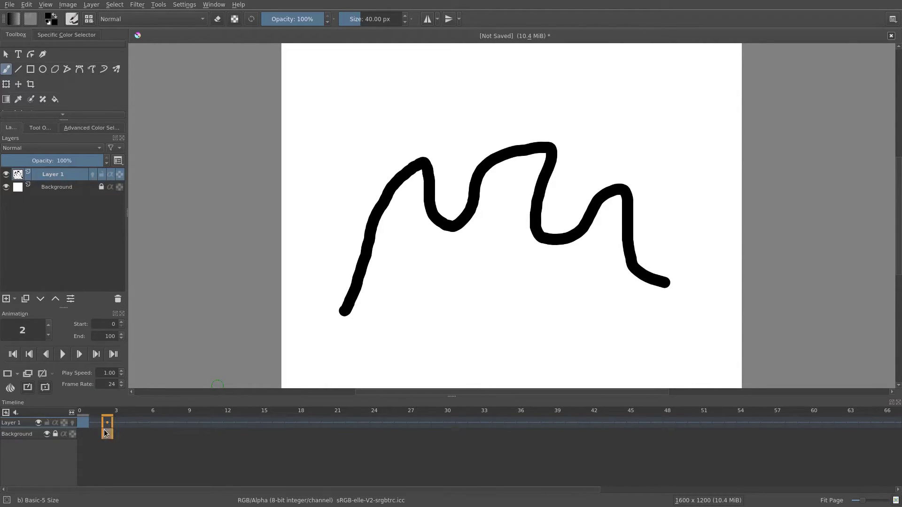
mouse_move(384, 111)
left_mouse_down()
mouse_move(362, 170)
mouse_move(413, 177)
left_mouse_up()
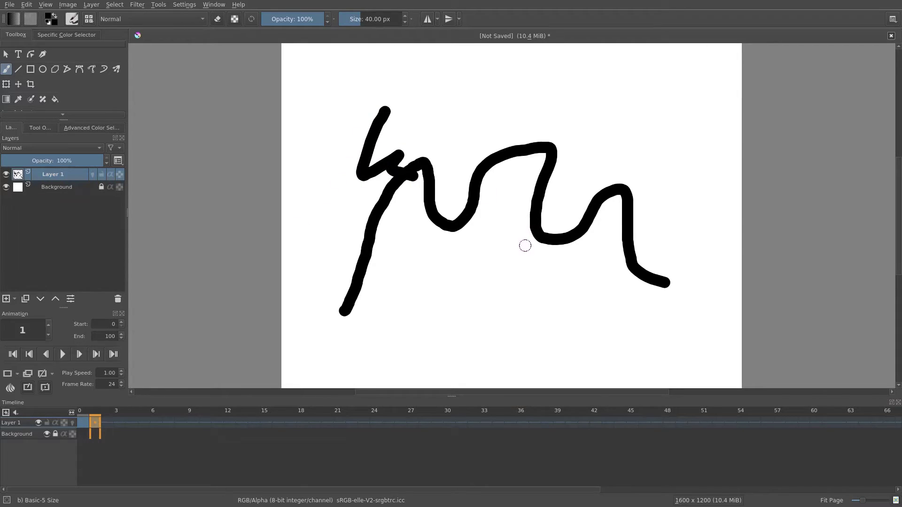
- Replace frame 1's drawing with a 4-shaped stroke and compare it with frame 0
left_click(109, 425)
left_click(99, 425)
left_click(107, 426)
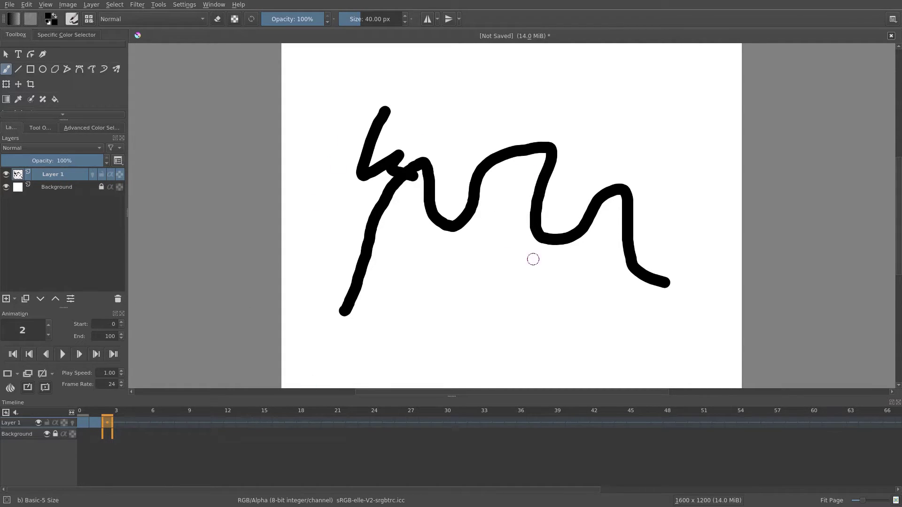
left_click(95, 426)
key("Delete")
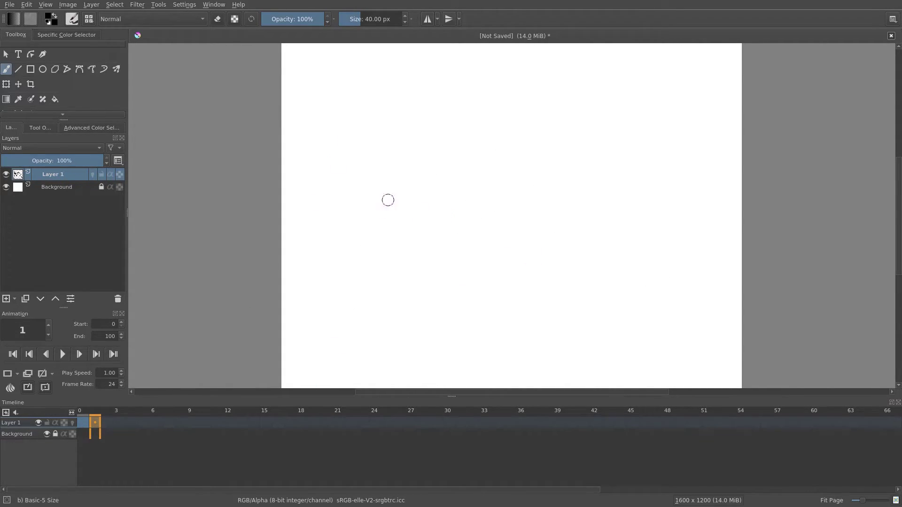
mouse_move(426, 147)
left_mouse_down()
mouse_move(411, 189)
mouse_move(467, 217)
left_mouse_up()
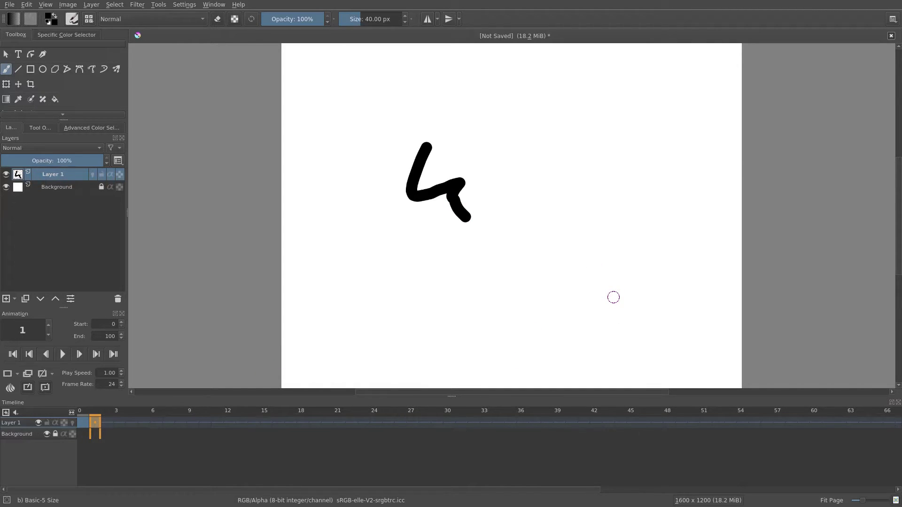
key("Left")
key("Right")
- Flip back and forth between frames 0 and 1 to compare the drawings
key("Left")
key("Right")
key("Left")
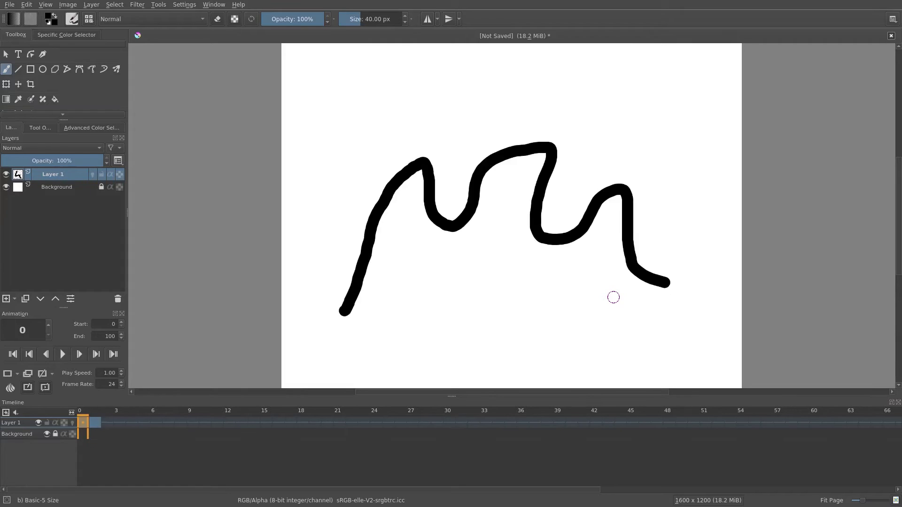
key("Right")
key("Left")
key("Right")
key("Left")
key("Right")
key("Left")
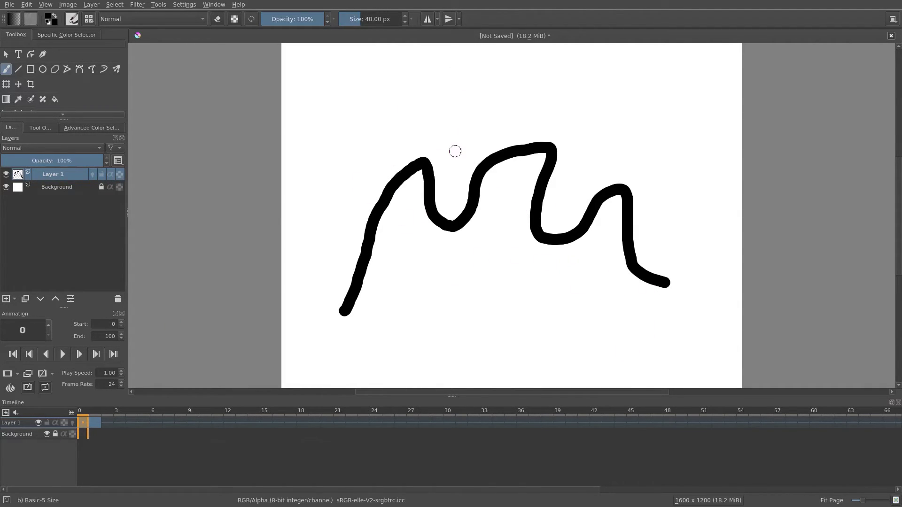
- Enable onion skinning on Layer 1 and step between frames 0 and 1
left_click(72, 424)
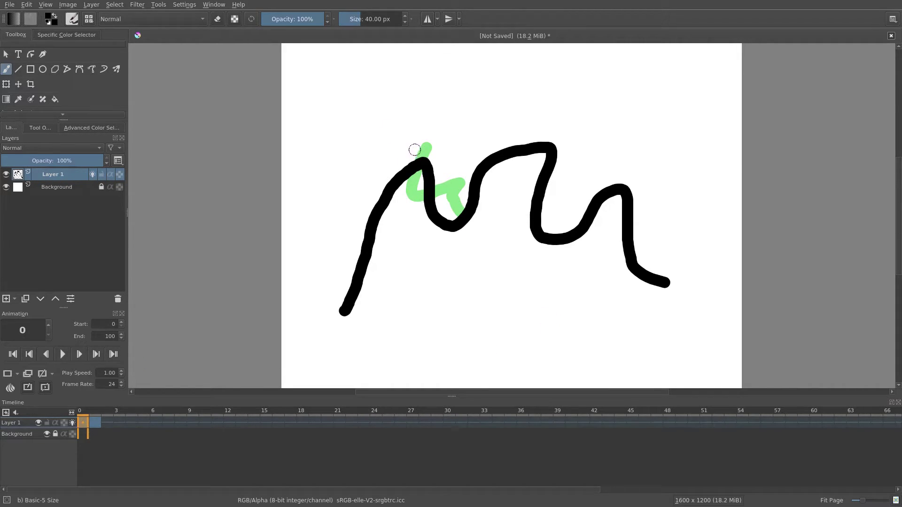
key("Right")
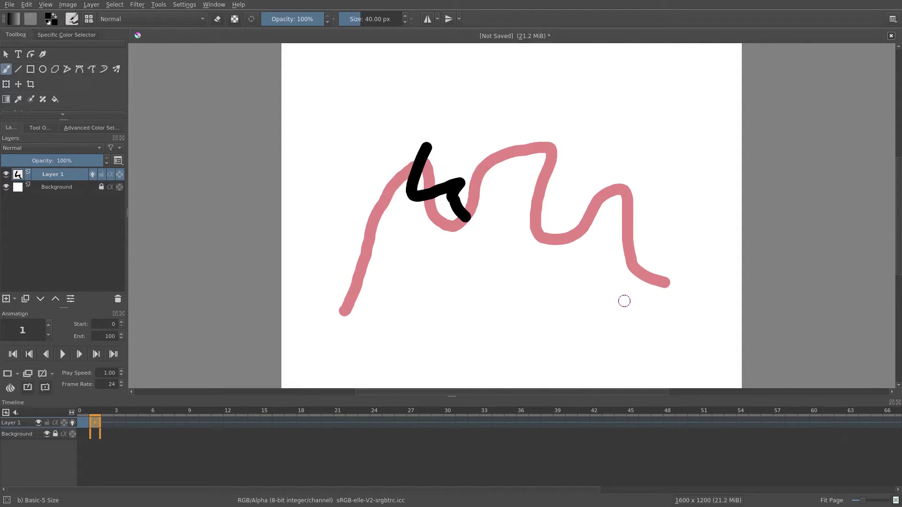
key("Left")
key("Right")
- Set the onion skin tint to 100% and lower the -1 frame's opacity
right_click(13, 393)
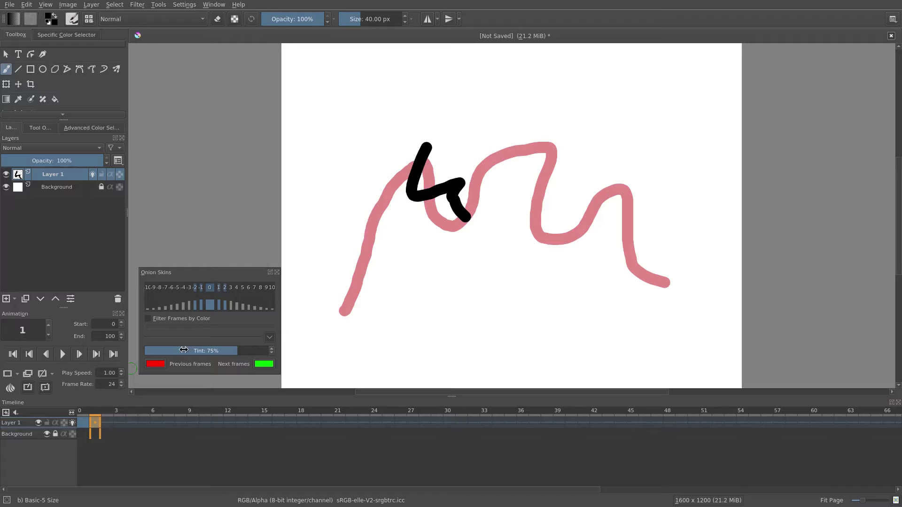
mouse_move(184, 350)
left_mouse_down()
mouse_move(129, 356)
mouse_move(326, 353)
left_mouse_up()
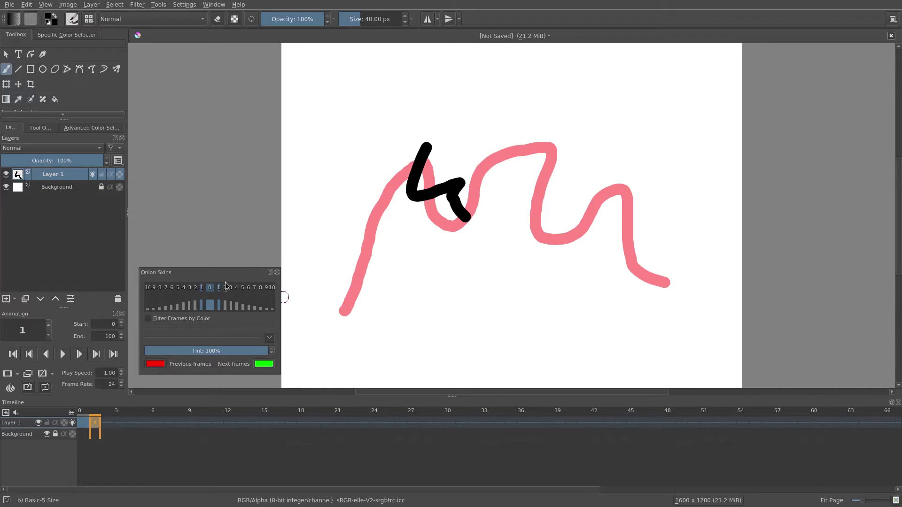
left_click_drag(201, 300, 202, 304)
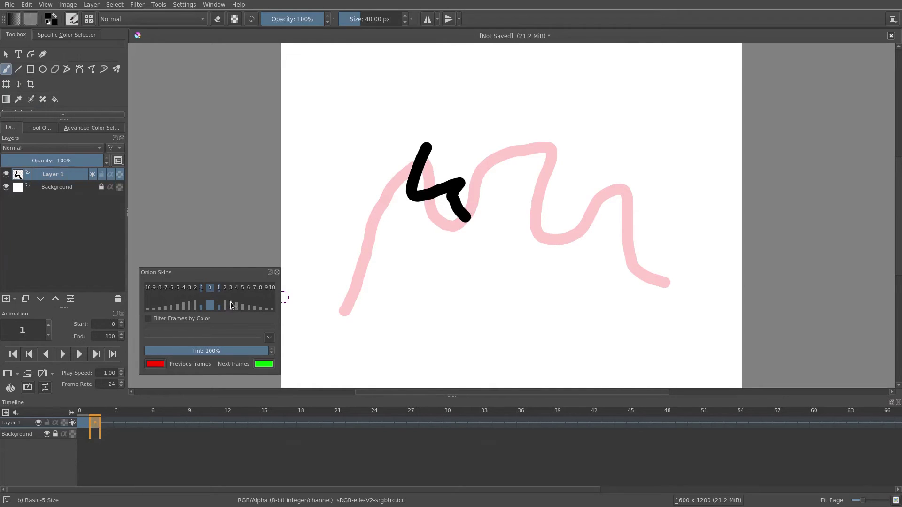
left_click_drag(202, 306, 203, 306)
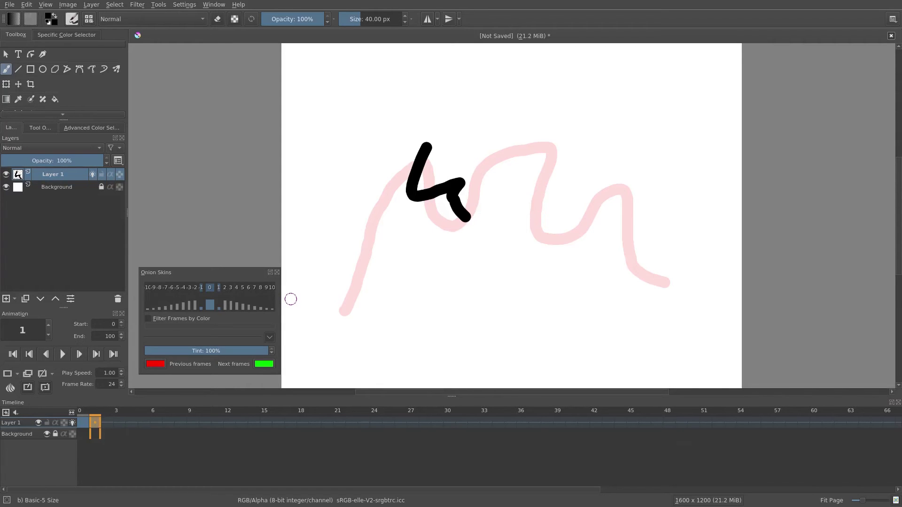
- Clear frame 2 and draw a new curved stroke on it
left_click(276, 273)
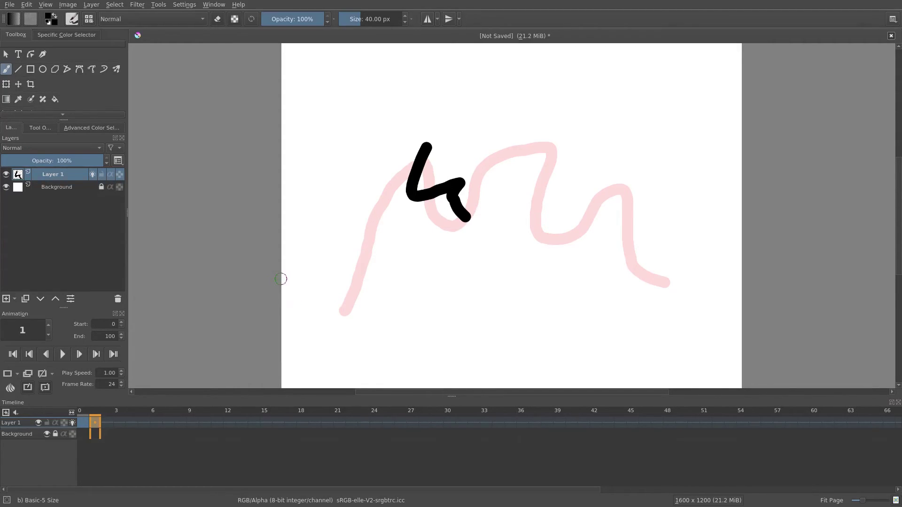
key("Left")
key("Right")
- Clear frame 4 and draw an upward curved stroke on it
key("Right")
key("Delete")
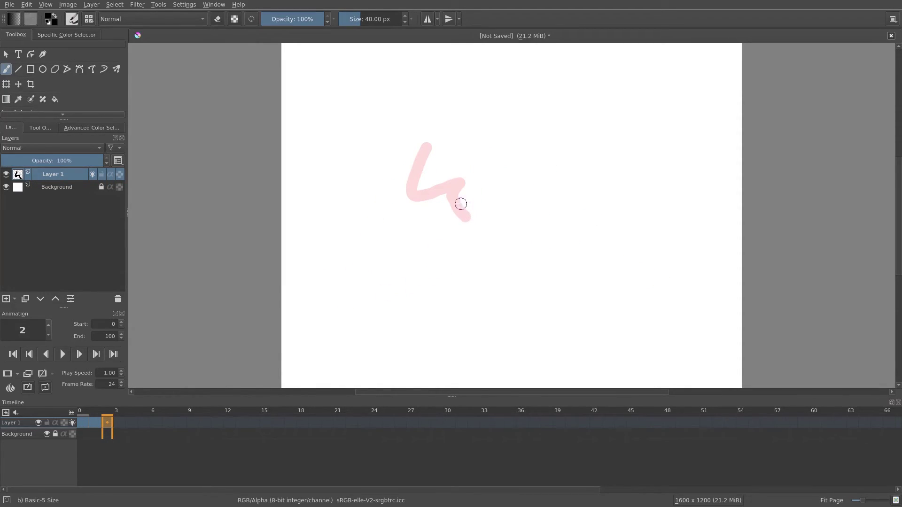
mouse_move(460, 207)
left_mouse_down()
mouse_move(468, 220)
mouse_move(514, 230)
mouse_move(556, 208)
left_mouse_up()
key("Right")
key("Right")
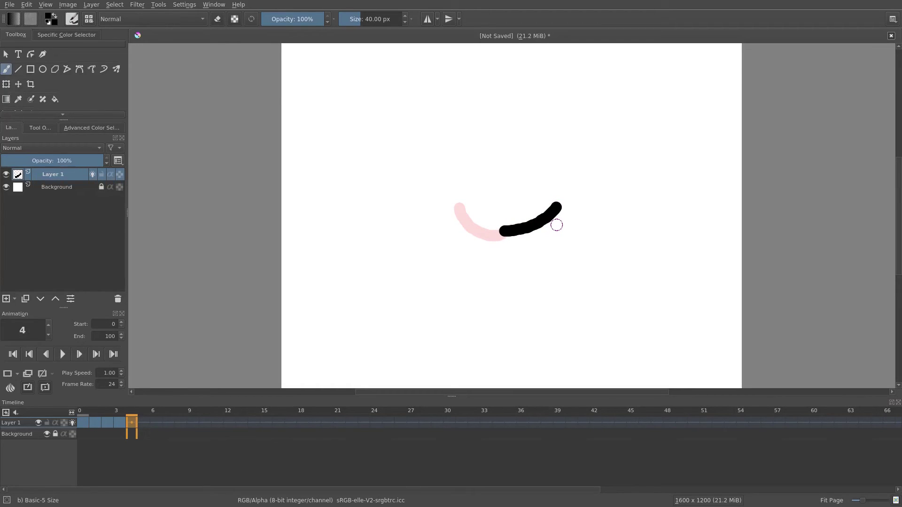
key("Delete")
key("Right")
key("Left")
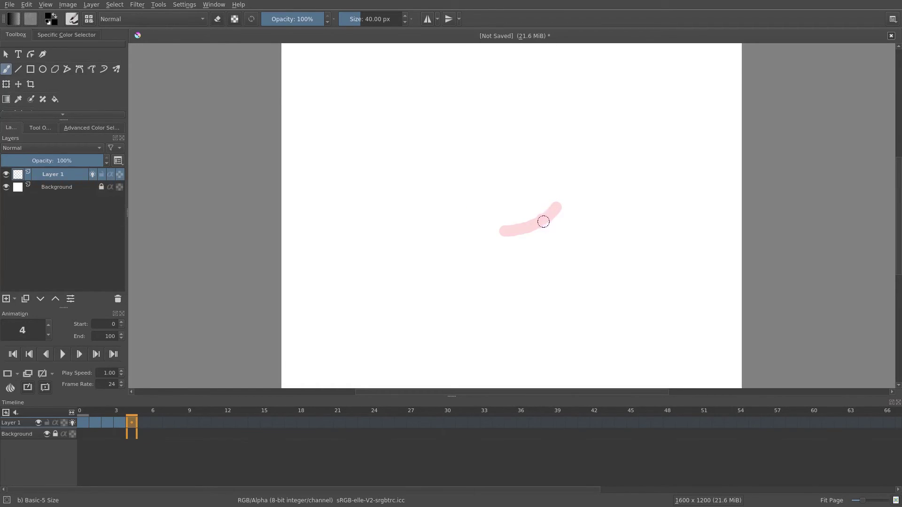
left_click_drag(543, 224, 569, 177)
- Play and stop the animation, then step back to frame 1
left_click(63, 354)
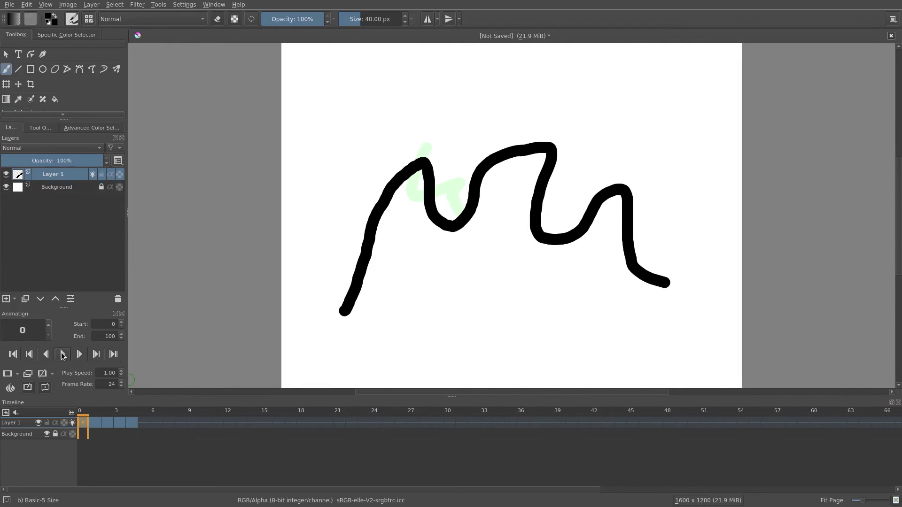
left_click(62, 354)
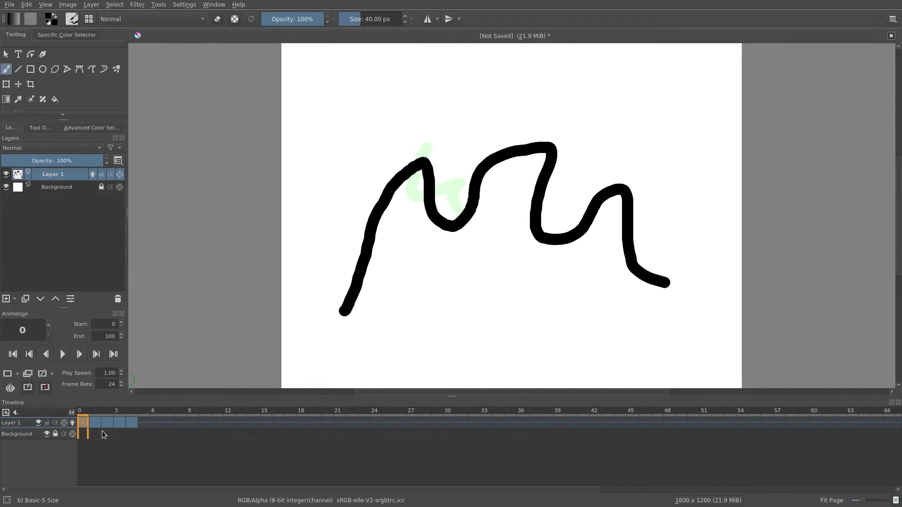
key("Right")
key("Right")
key("Right")
key("Right")
key("Left")
key("Left")
key("Left")
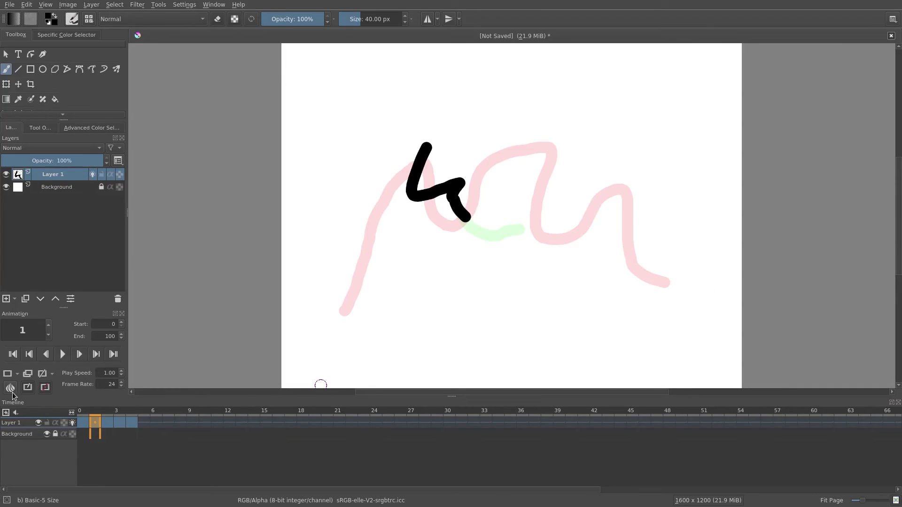
scroll(629, 296, "down", 1)
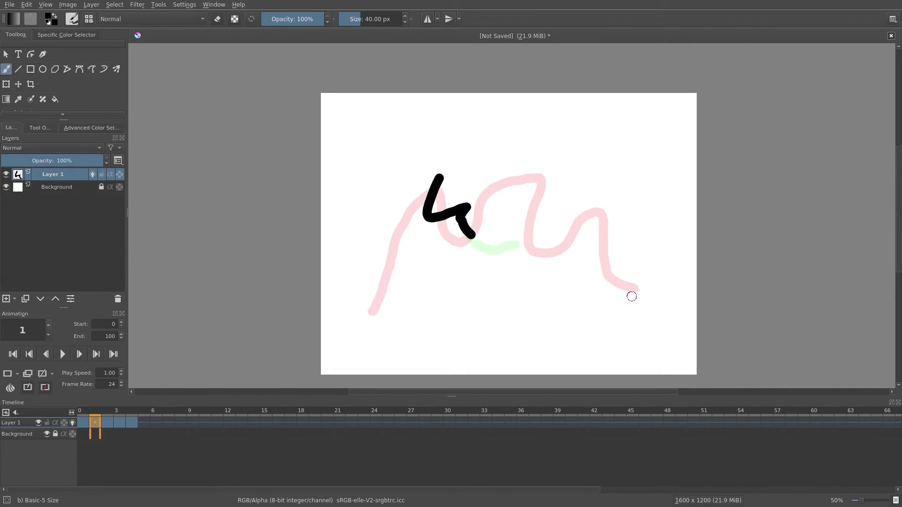
scroll(657, 286, "right", 2)
scroll(657, 287, "down", 1)
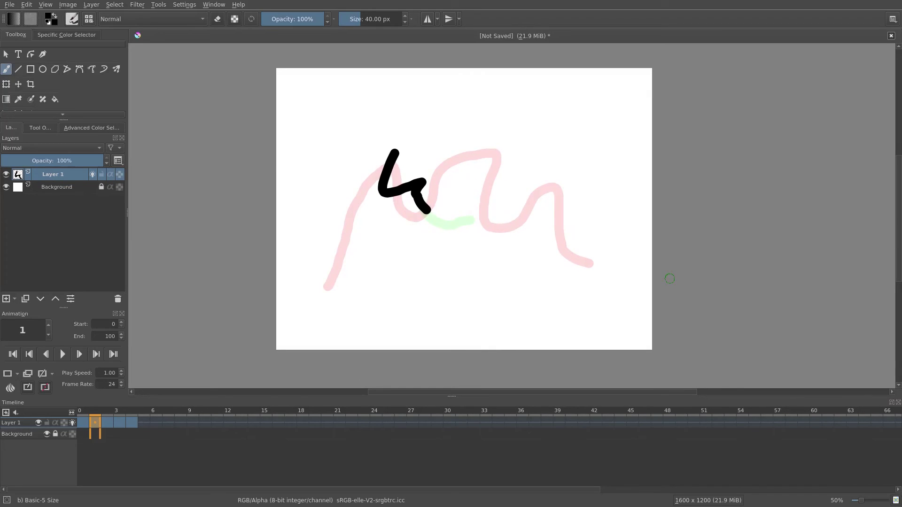